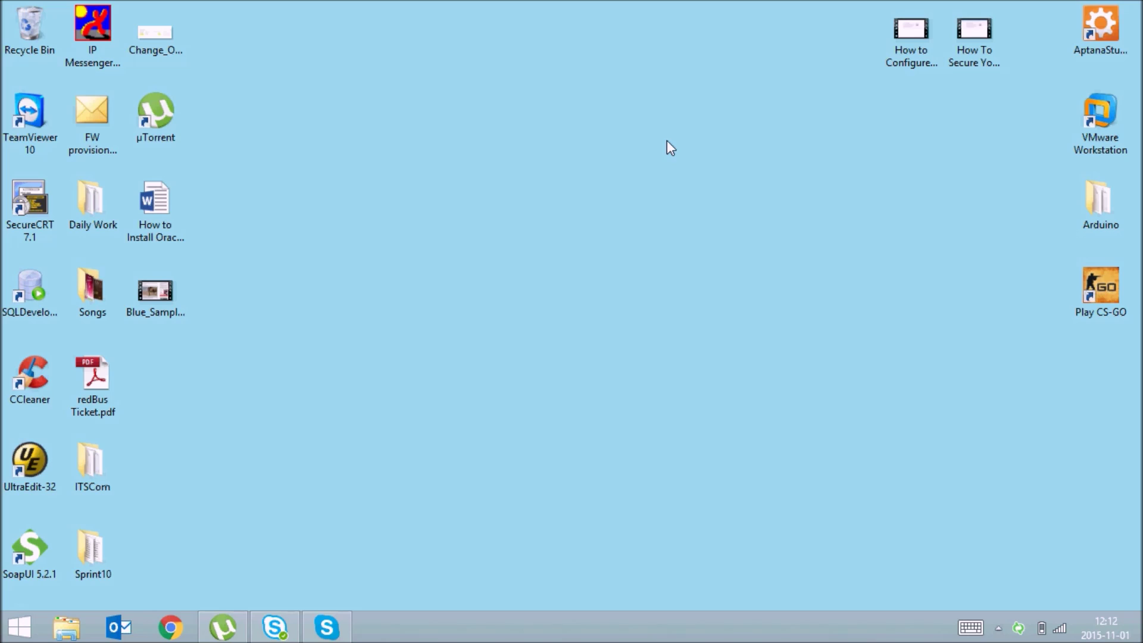
Step: Launch Movie Maker and add the 15.53-second sample screen-recording clip from the desktop
key(super)
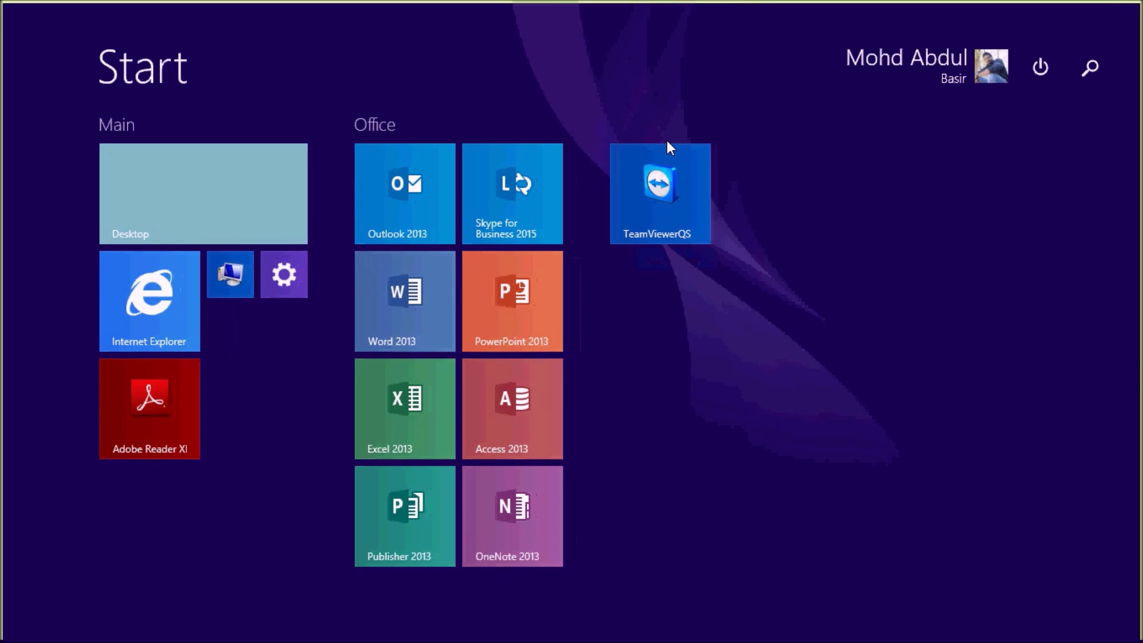
text(movie maker)
key(Return)
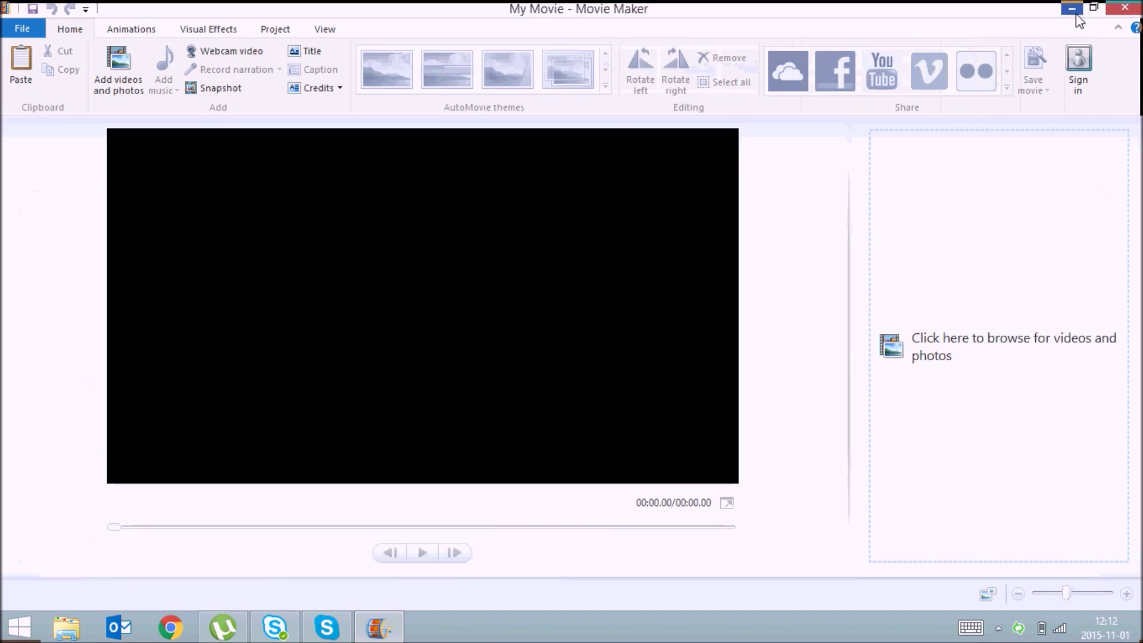
click(1076, 15)
drag(156, 292, 957, 209)
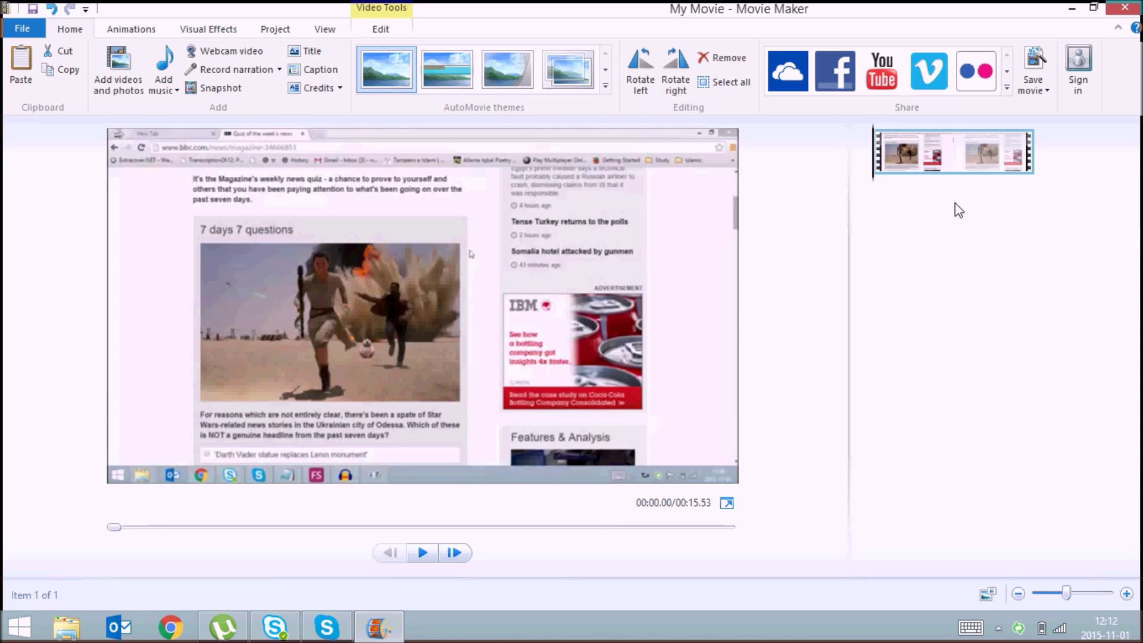
key(super)
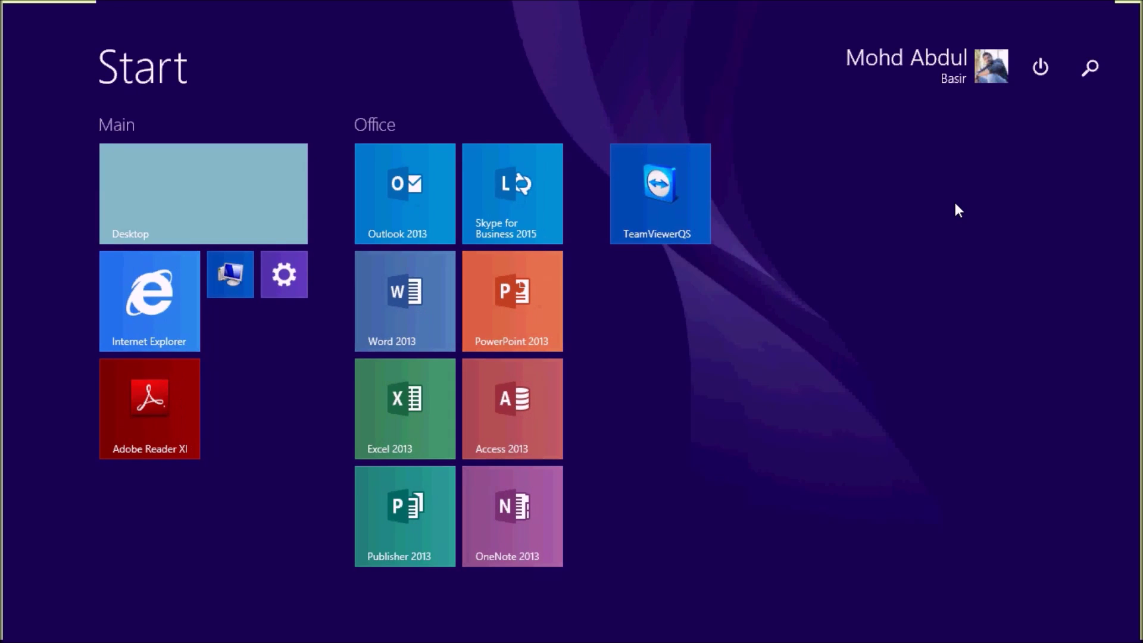
Step: Open Character Map by searching 'chara' and choose the Arial Unicode MS font
text(character Map)
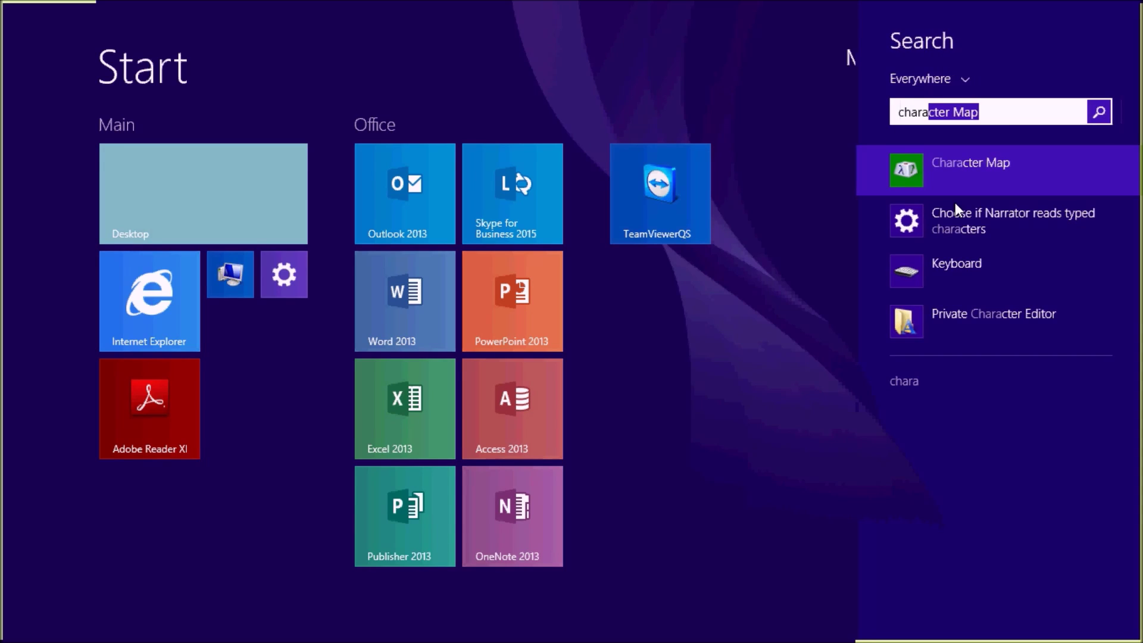
key(Return)
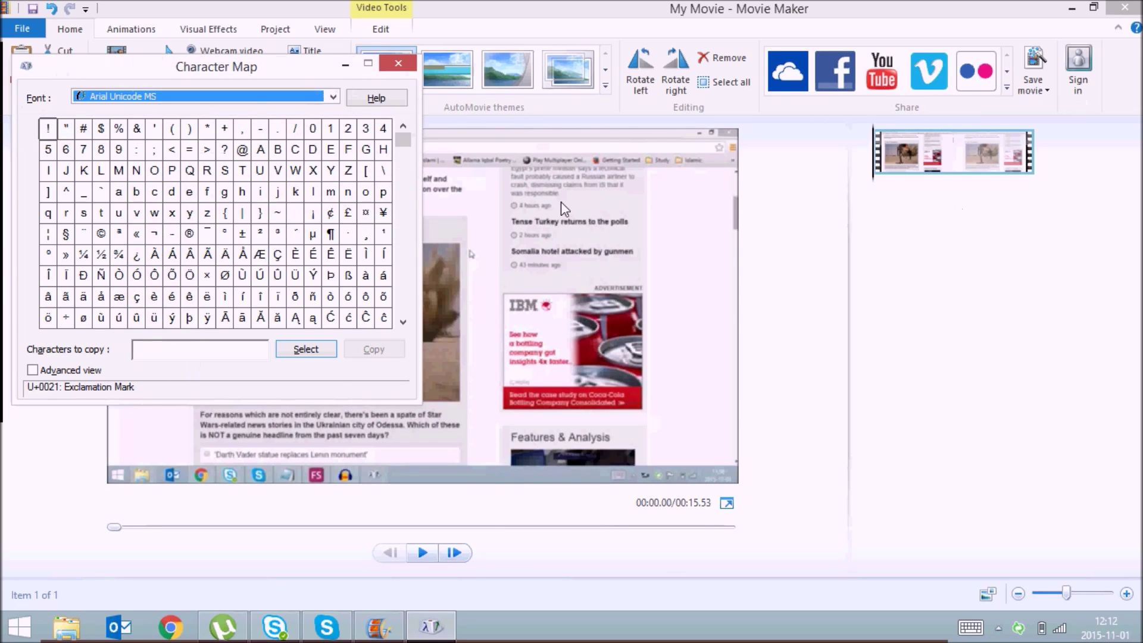
click(256, 94)
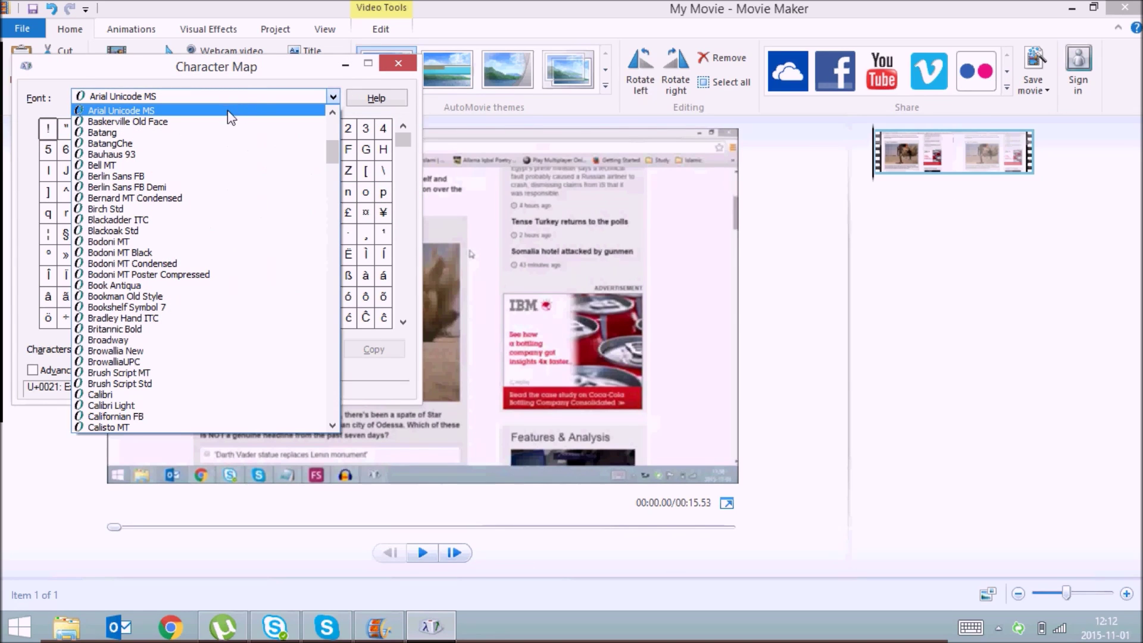
click(224, 111)
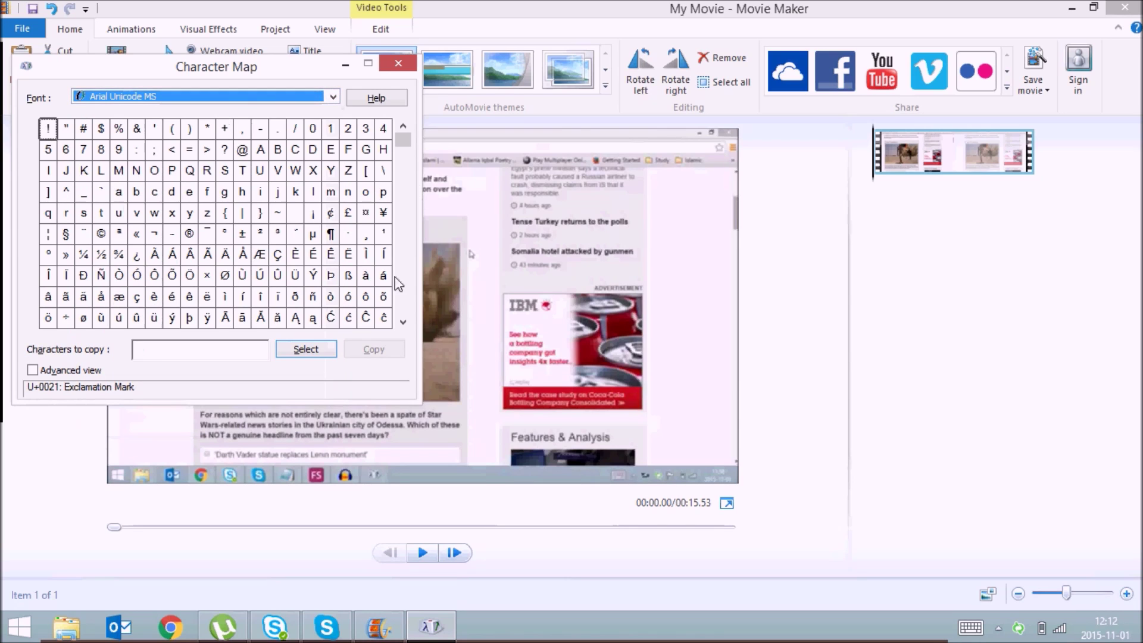
click(402, 323)
drag(397, 327, 400, 332)
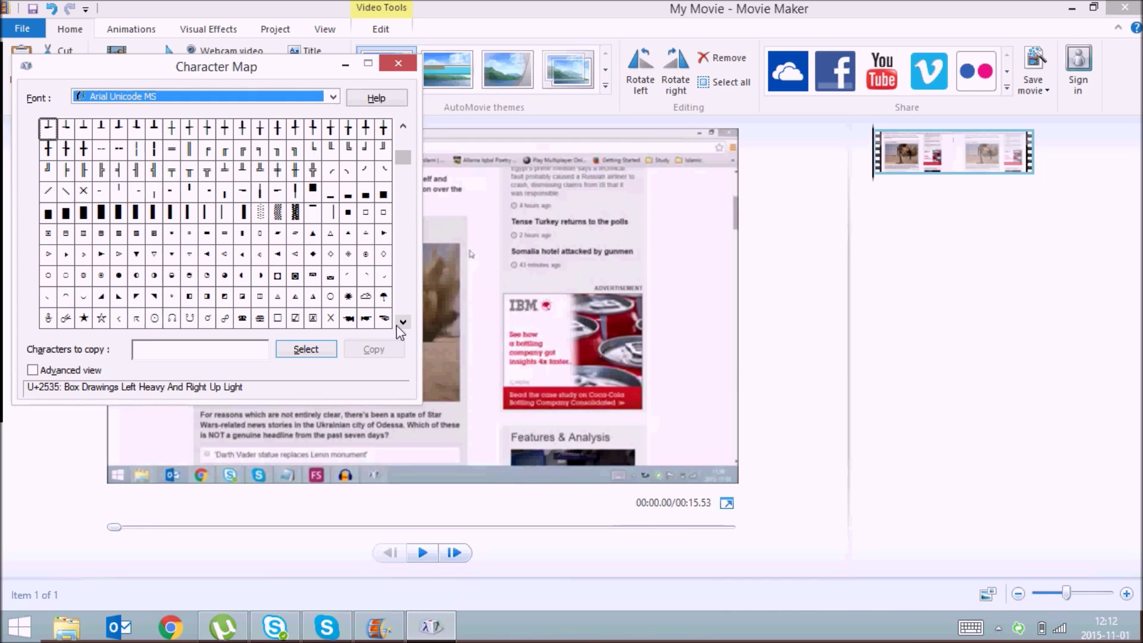
Step: Copy the Lower Seven Eighths Block character (U+2587) and close Character Map
click(77, 219)
double_click(76, 217)
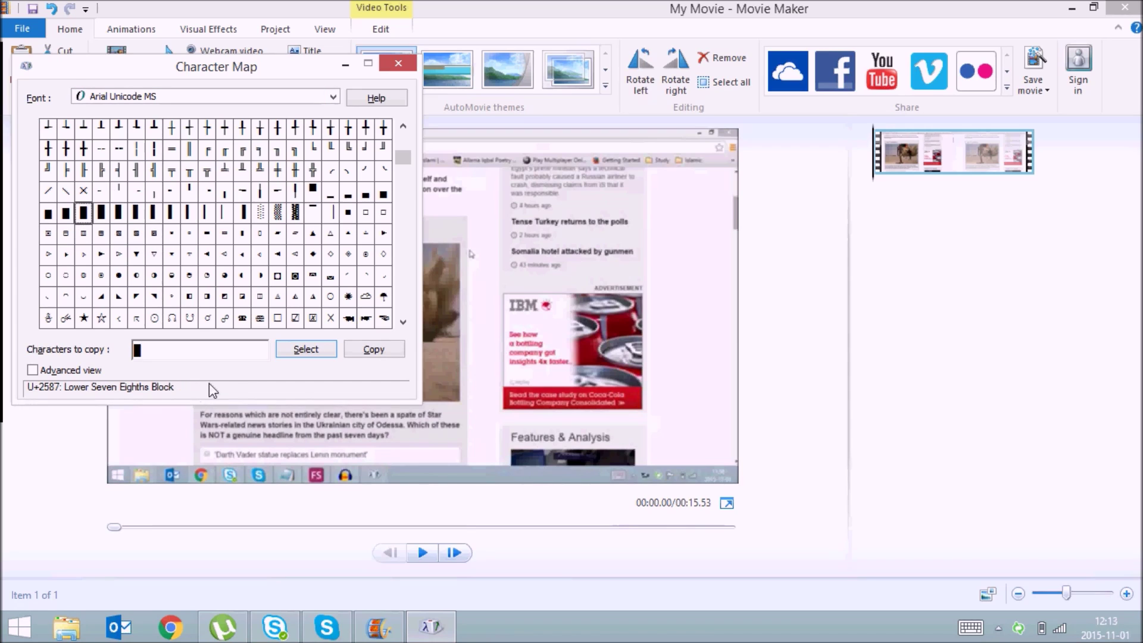
click(366, 350)
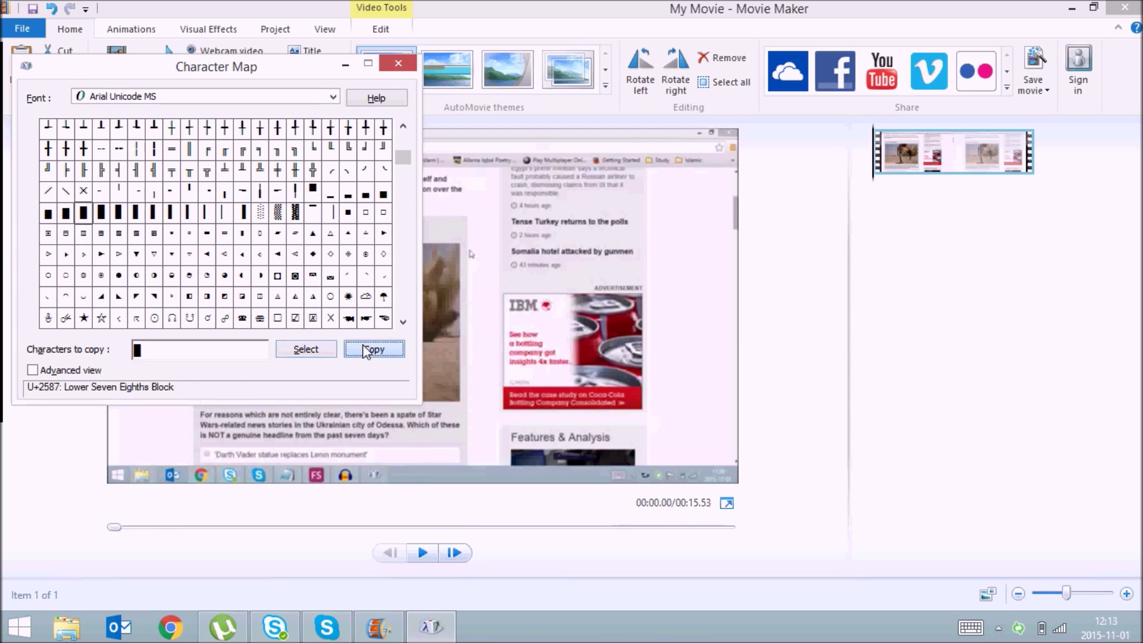
click(398, 64)
key(space)
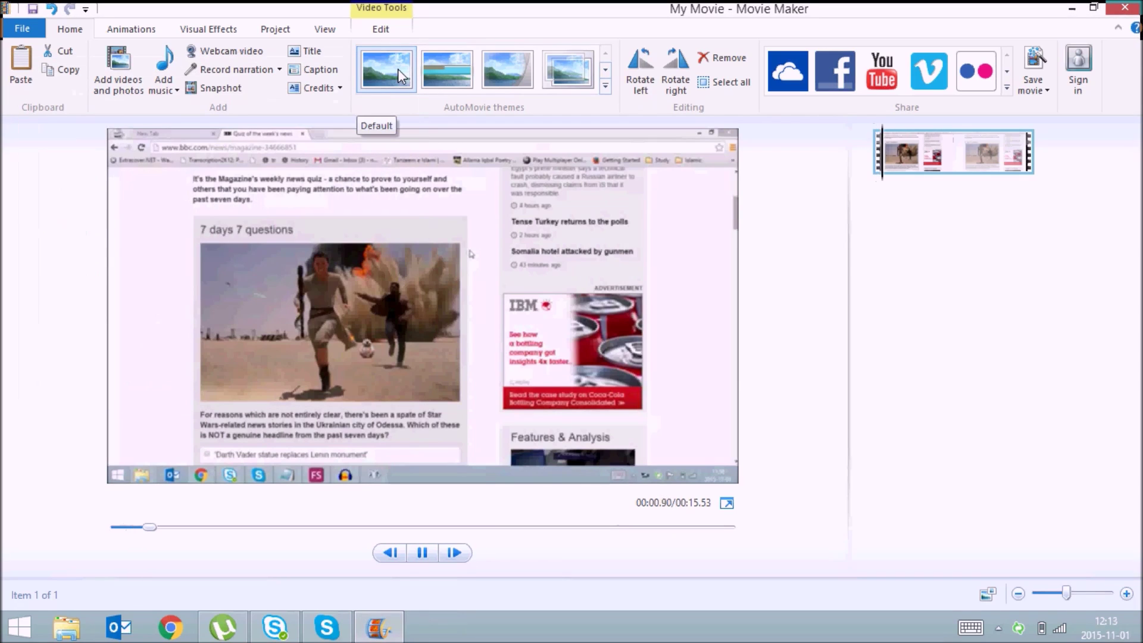
Step: Stop the preview, add a caption, shrink its box and move it over the person's face
click(397, 69)
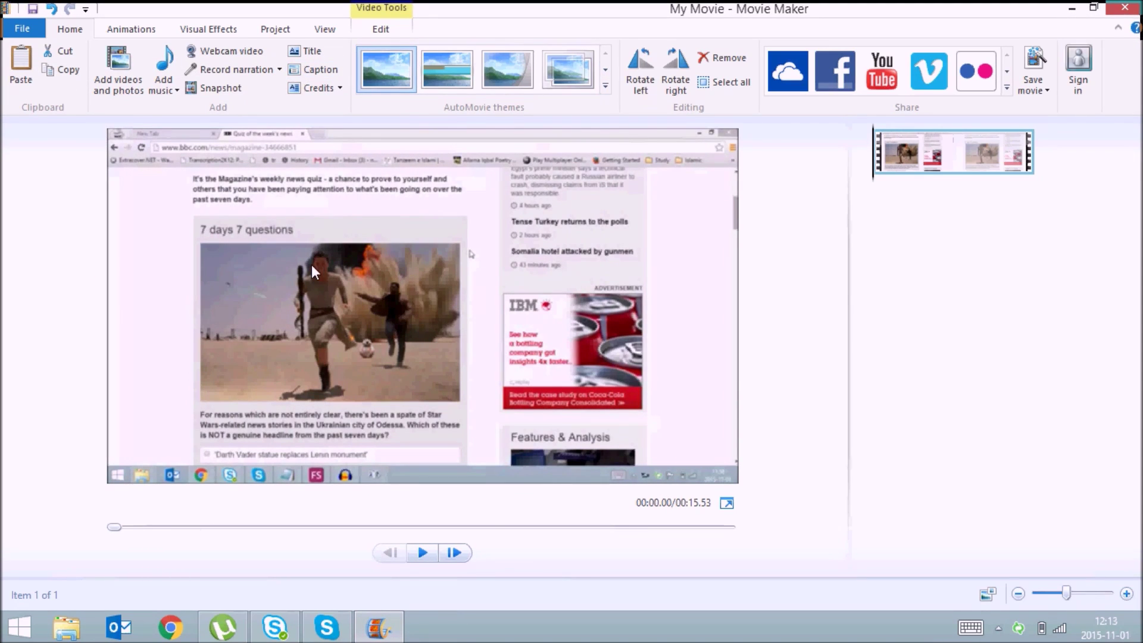
click(310, 70)
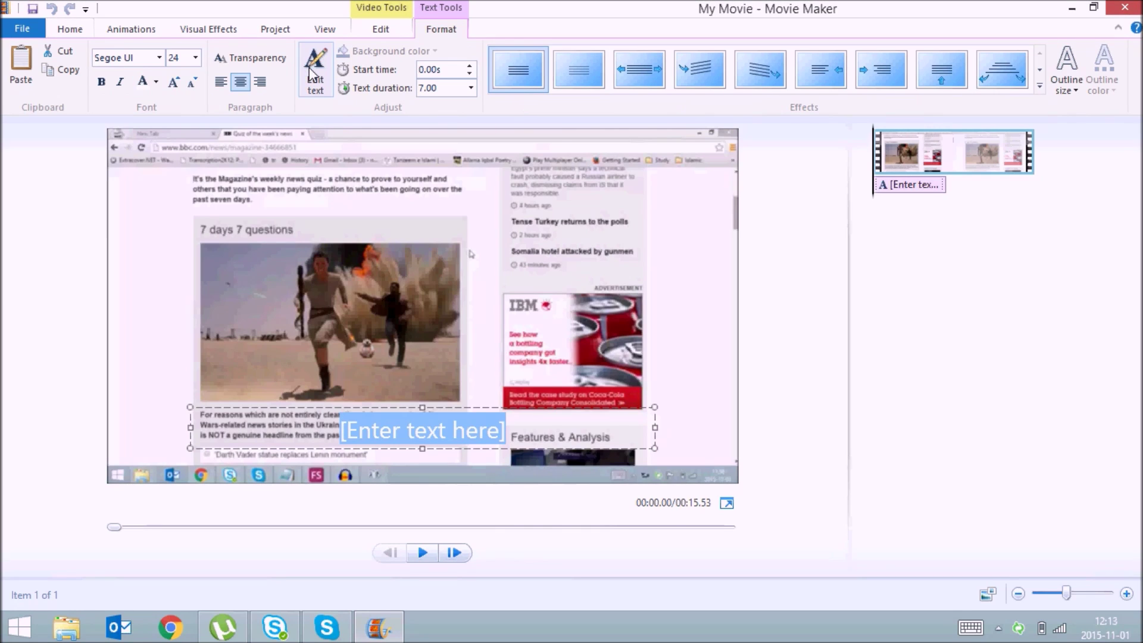
drag(654, 447, 336, 478)
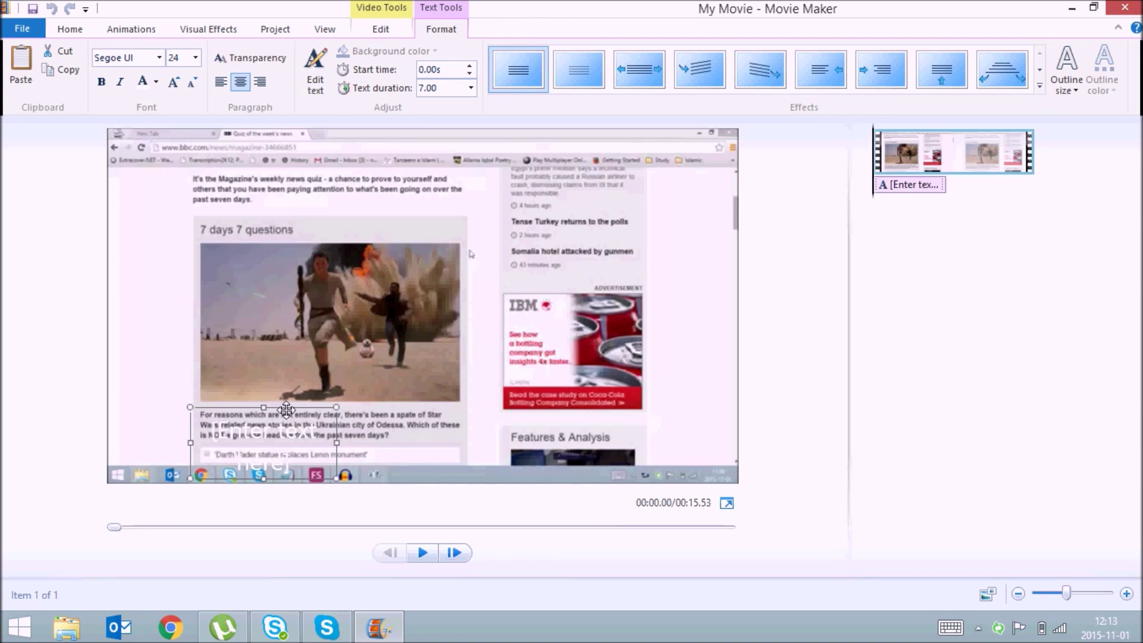
drag(287, 410, 349, 238)
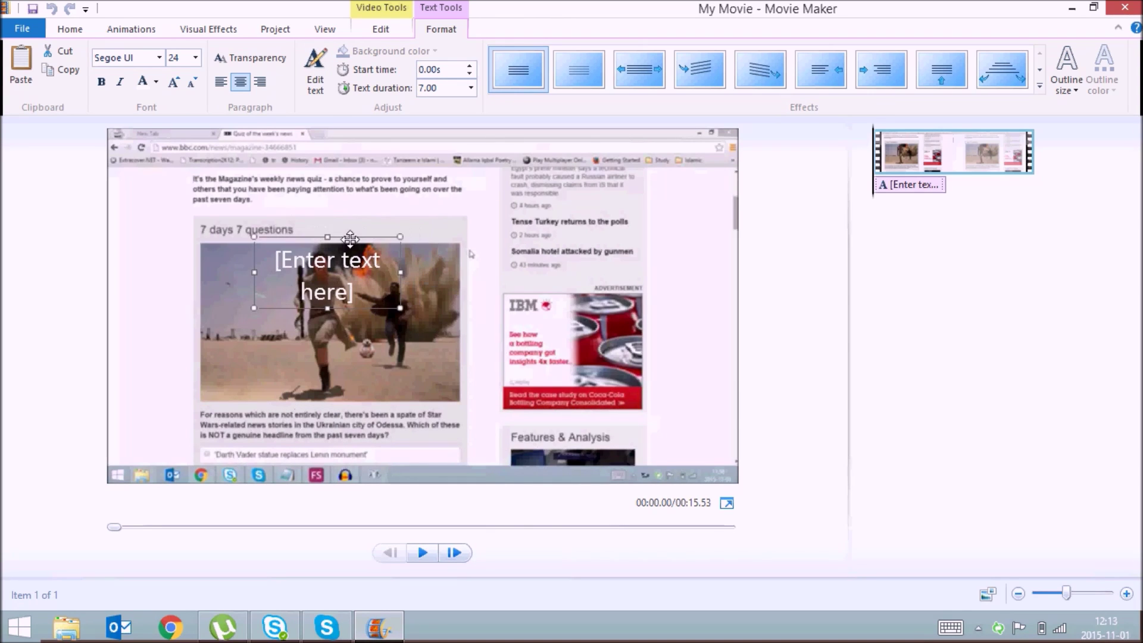
Step: Delete the caption's placeholder text, leaving it empty
double_click(369, 295)
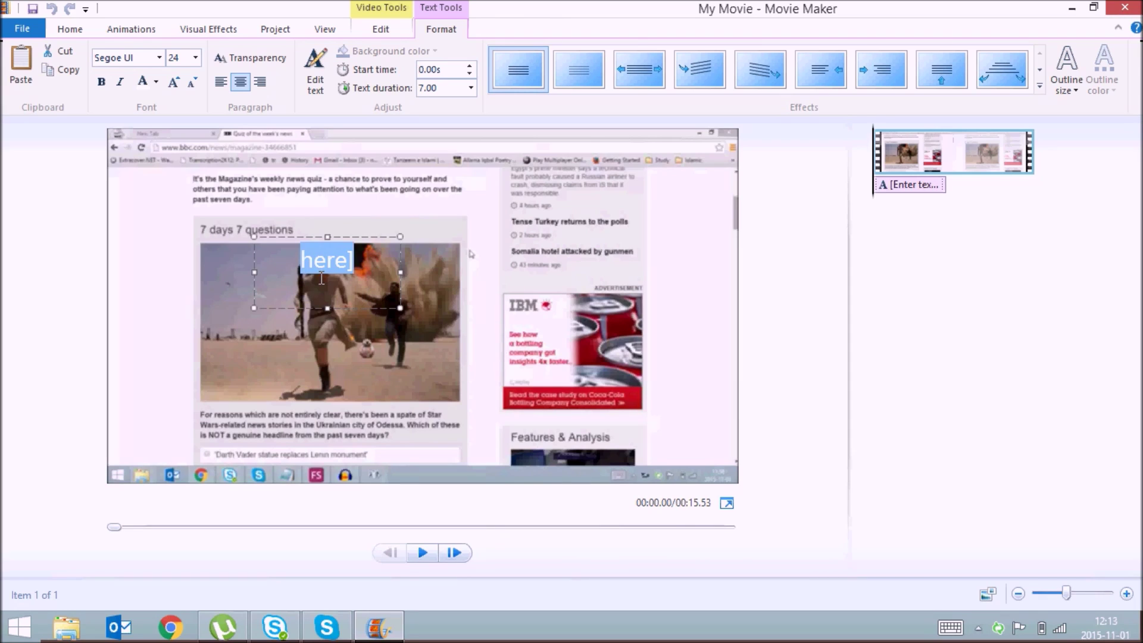
key(BackSpace)
key(BackSpace)
key(BackSpace)
key(BackSpace)
key(BackSpace)
key(BackSpace)
key(BackSpace)
key(BackSpace)
key(BackSpace)
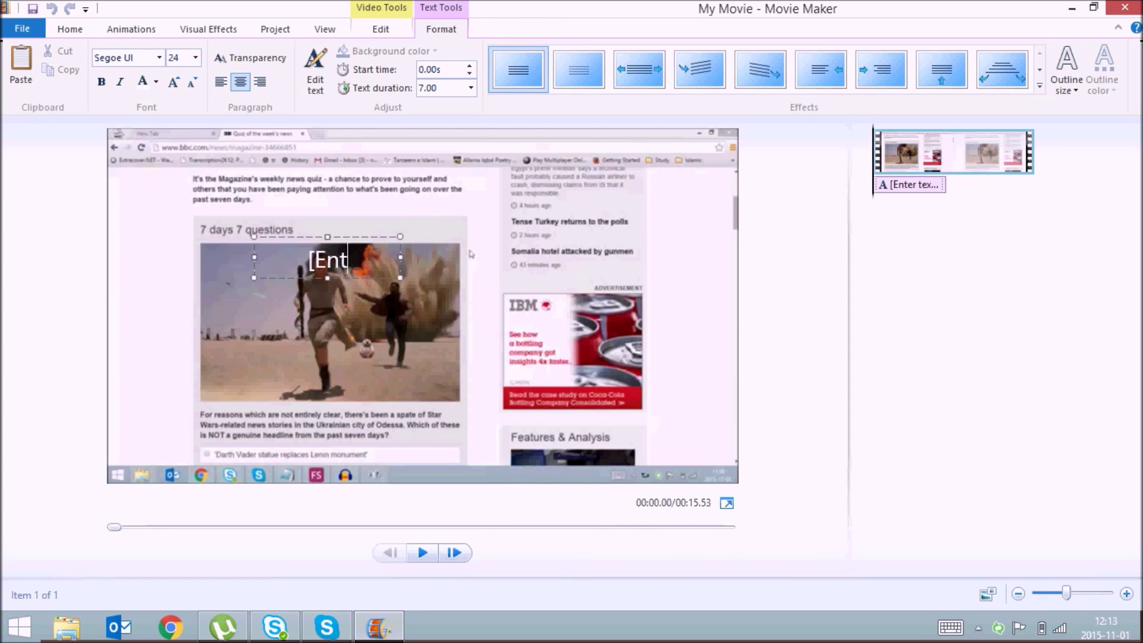
key(BackSpace)
key(BackSpace)
key(BackSpace)
key(BackSpace)
Step: Set the caption font to Arial Unicode MS and paste the white block character into it
click(159, 58)
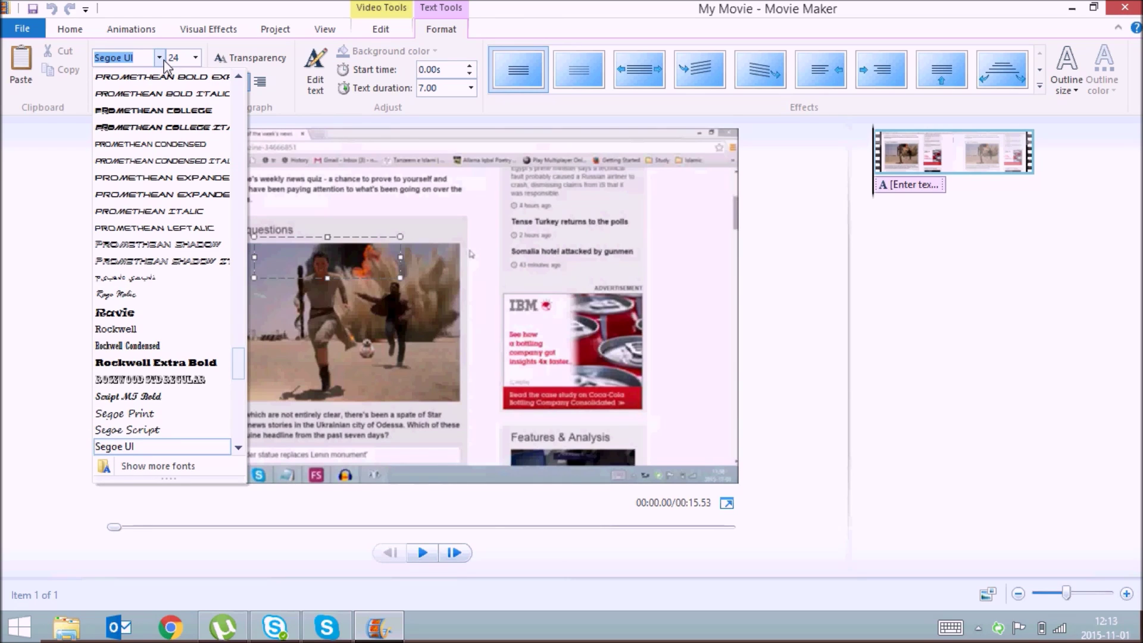
text(Arail u)
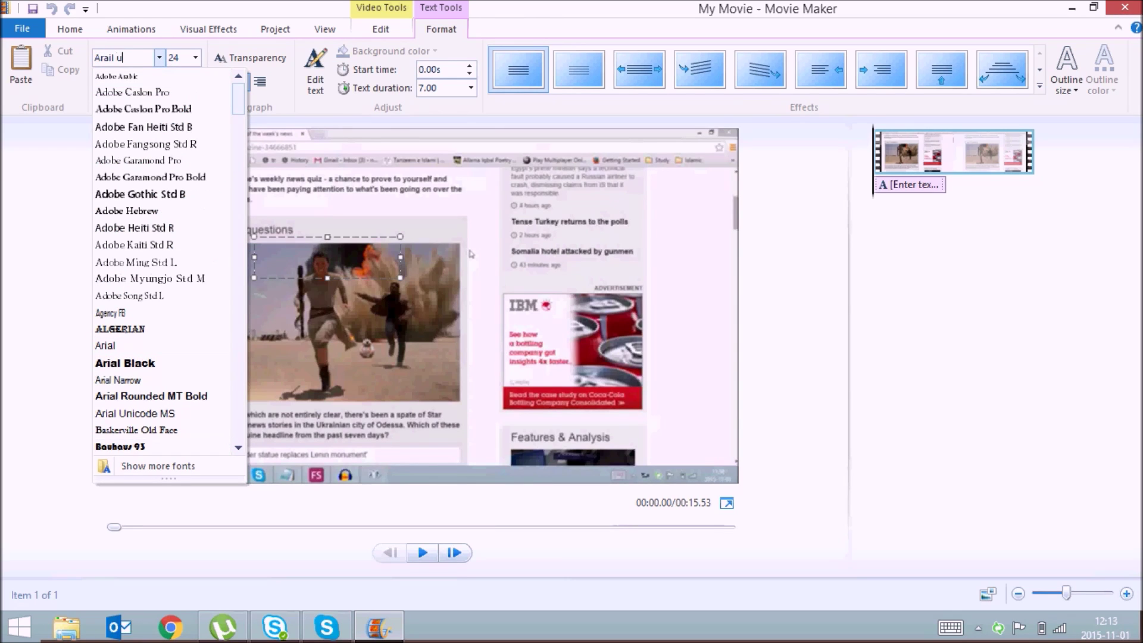
text(ni)
key(BackSpace)
key(BackSpace)
key(BackSpace)
key(BackSpace)
text(ial u)
key(Return)
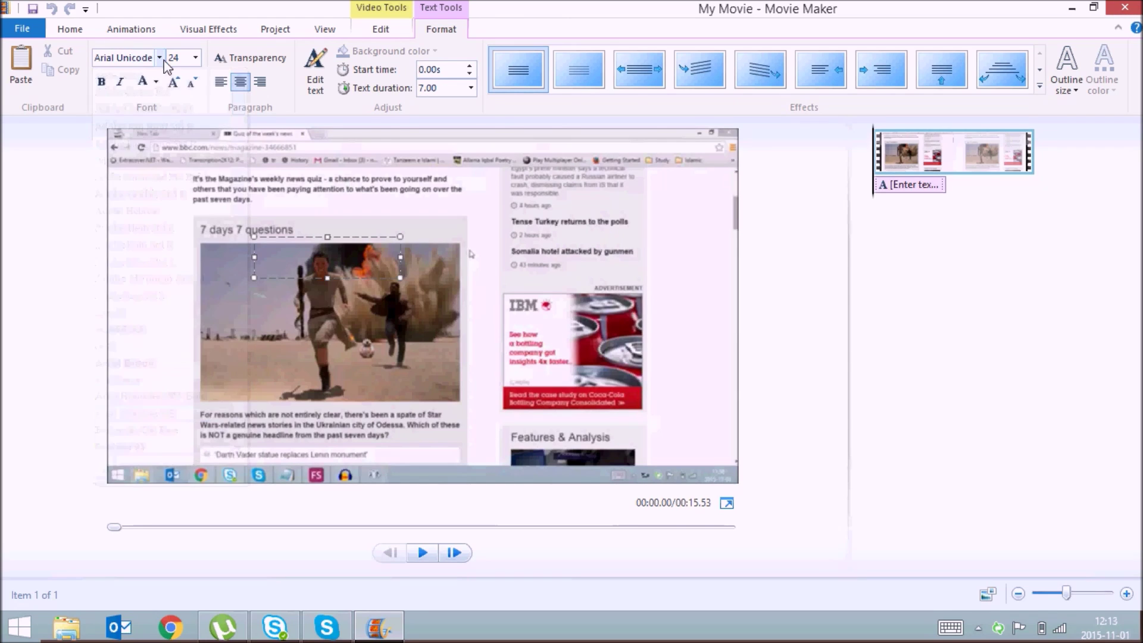
click(342, 254)
text(H)
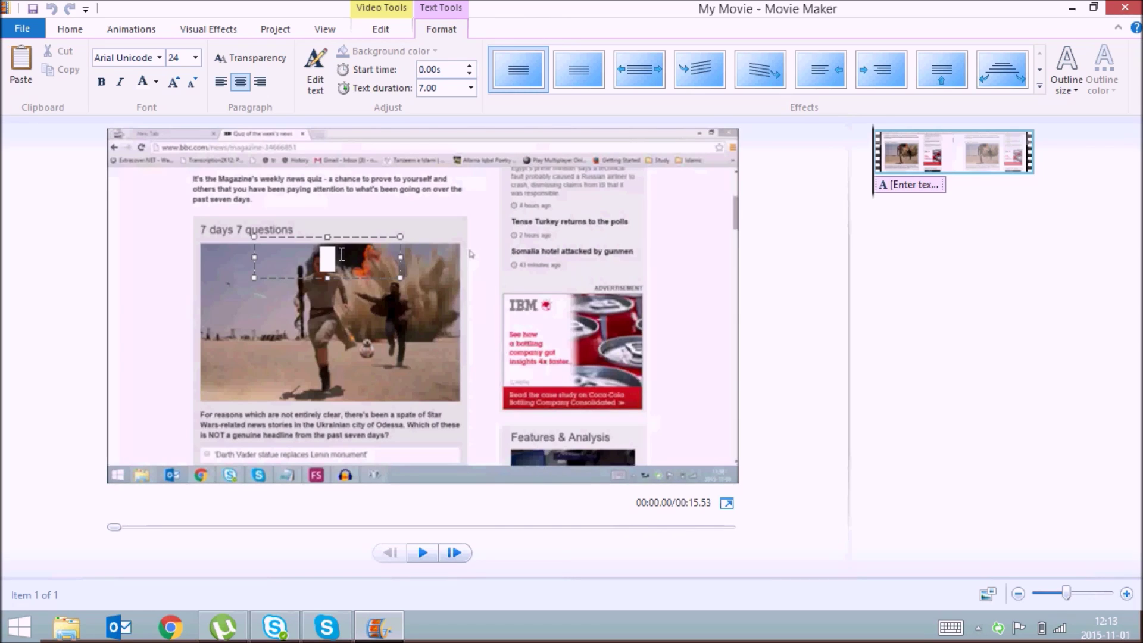
Step: Add more block characters, narrow the caption box and move it onto the running person's face
text(a)
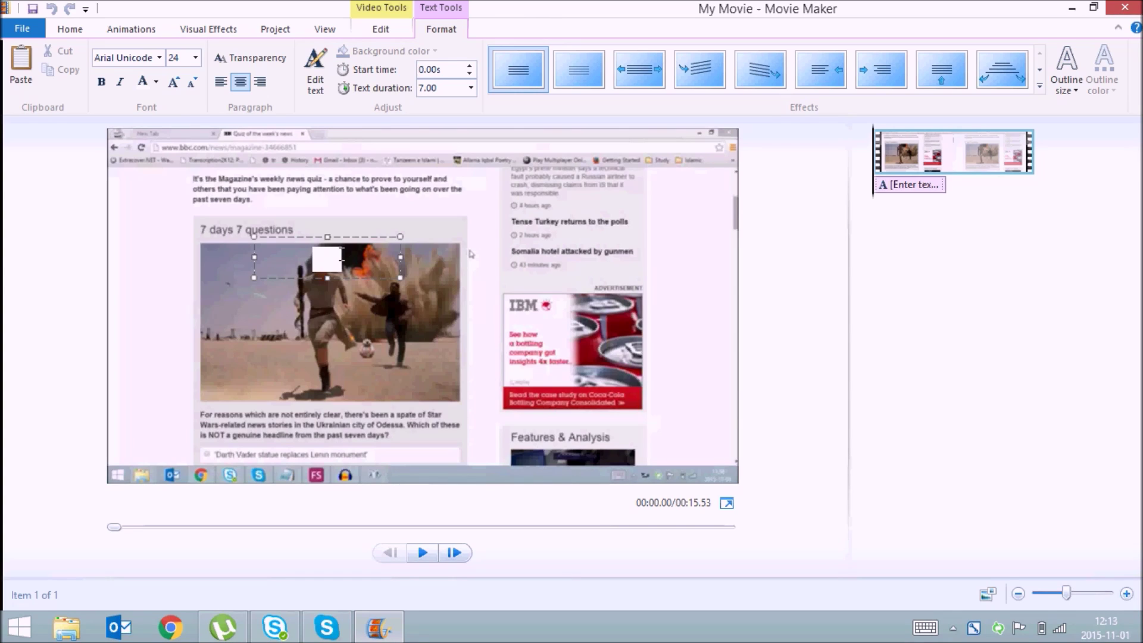
text(a)
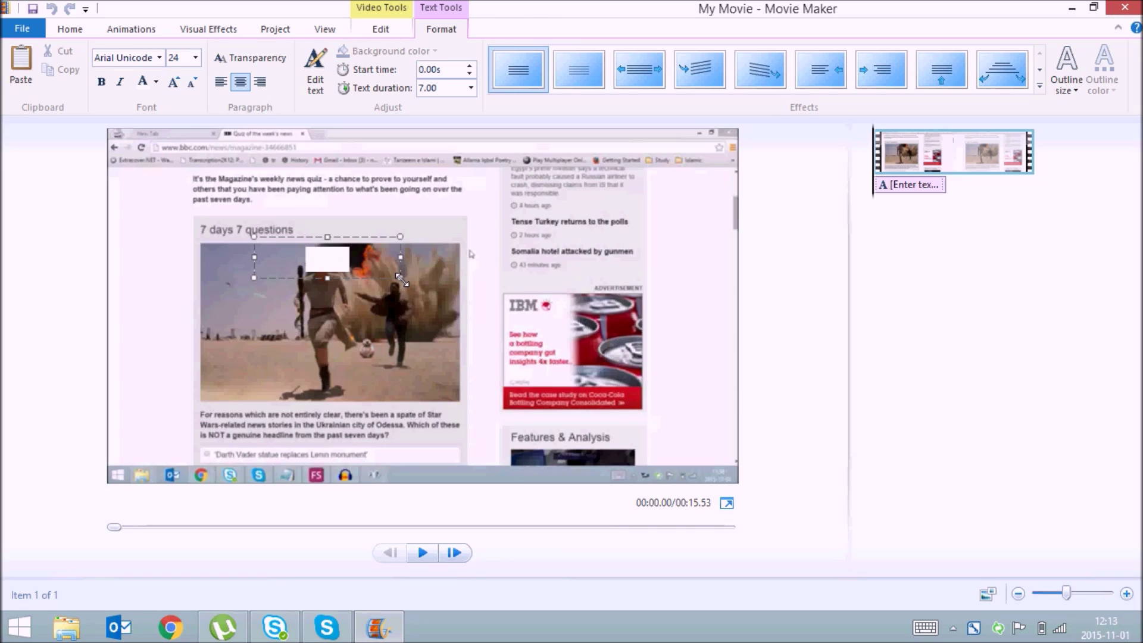
drag(400, 277, 311, 280)
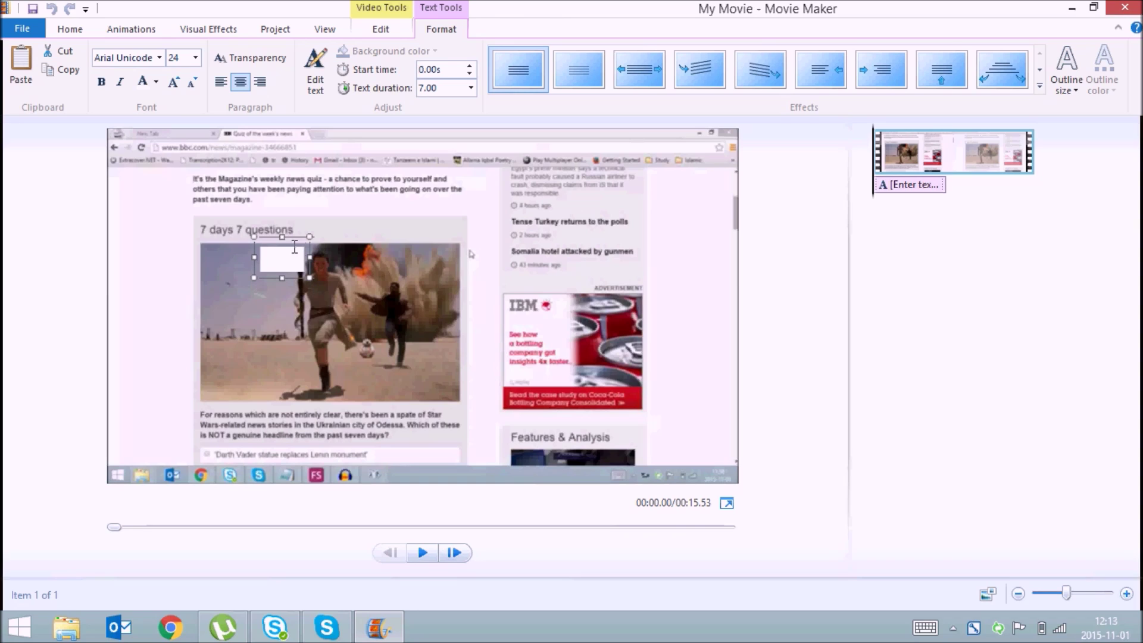
drag(266, 236, 303, 241)
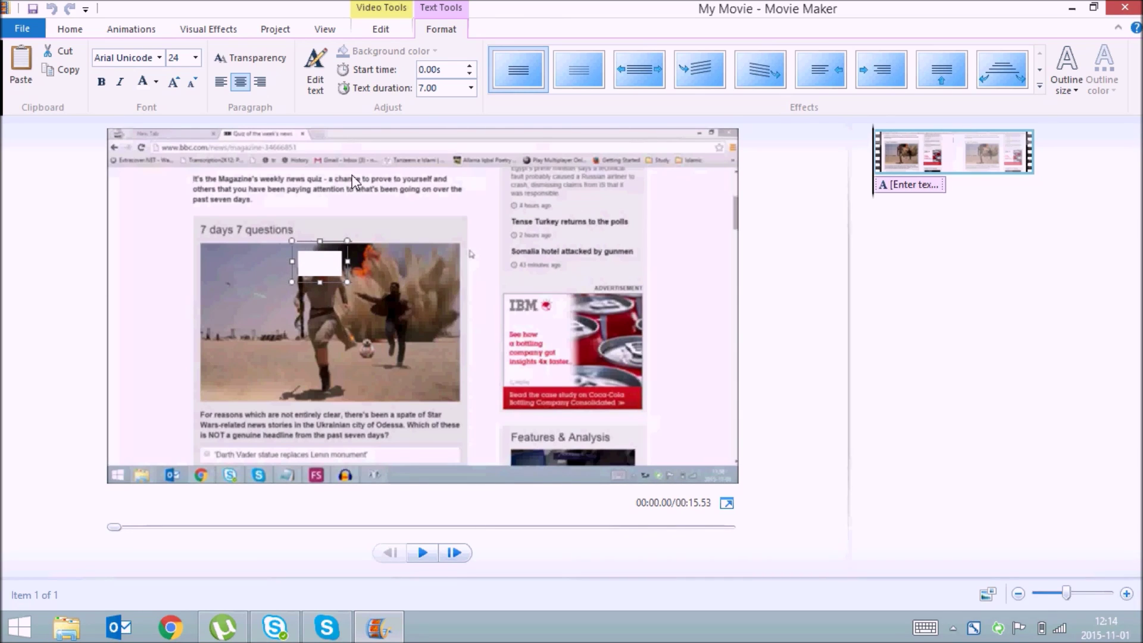
click(448, 87)
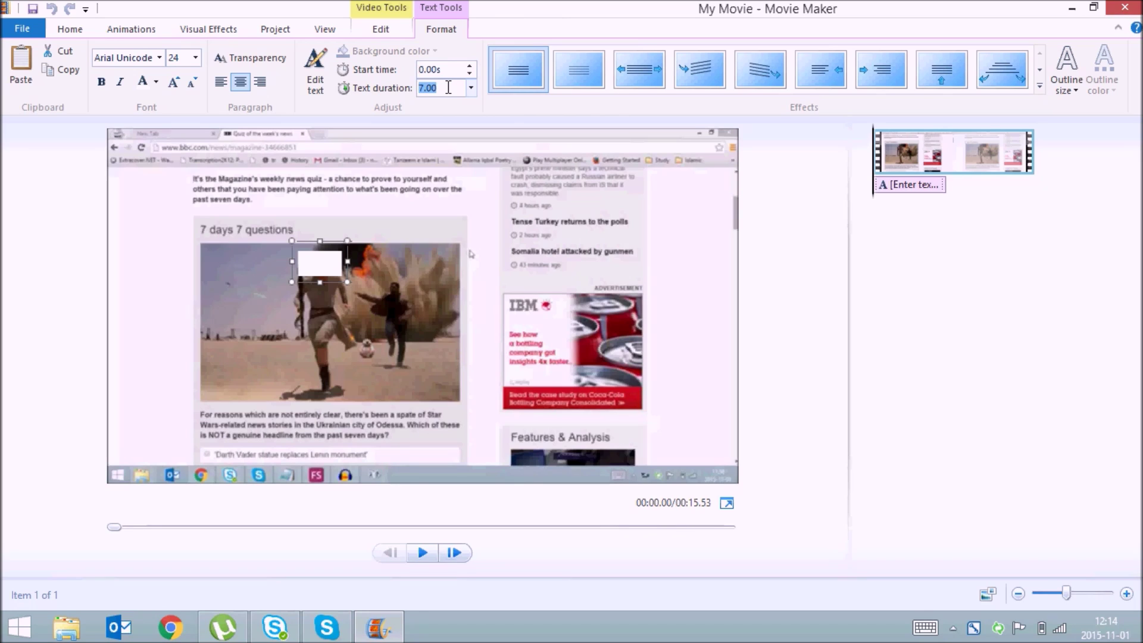
Step: Set the caption's text duration to 20 seconds, preview, then change it to 5 seconds
text(20)
key(Return)
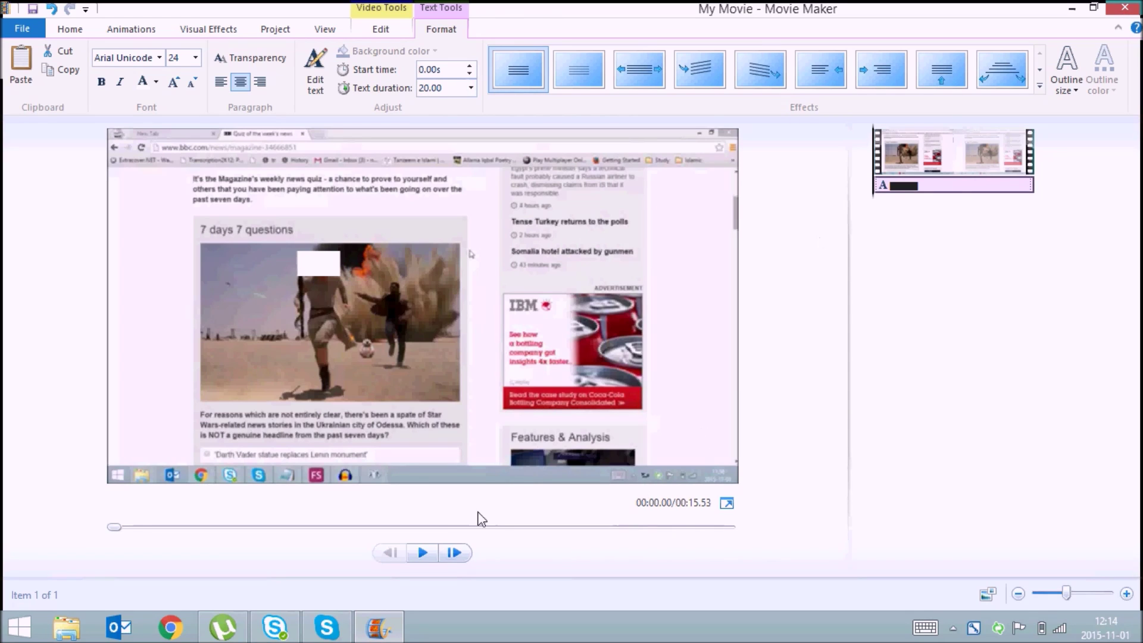
click(424, 552)
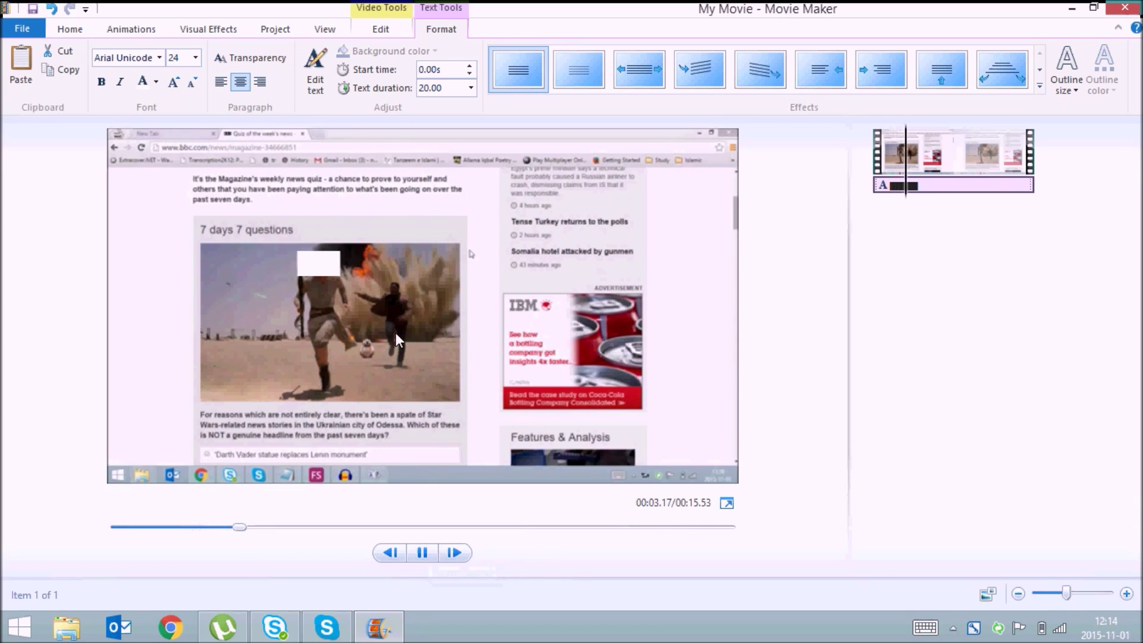
click(423, 553)
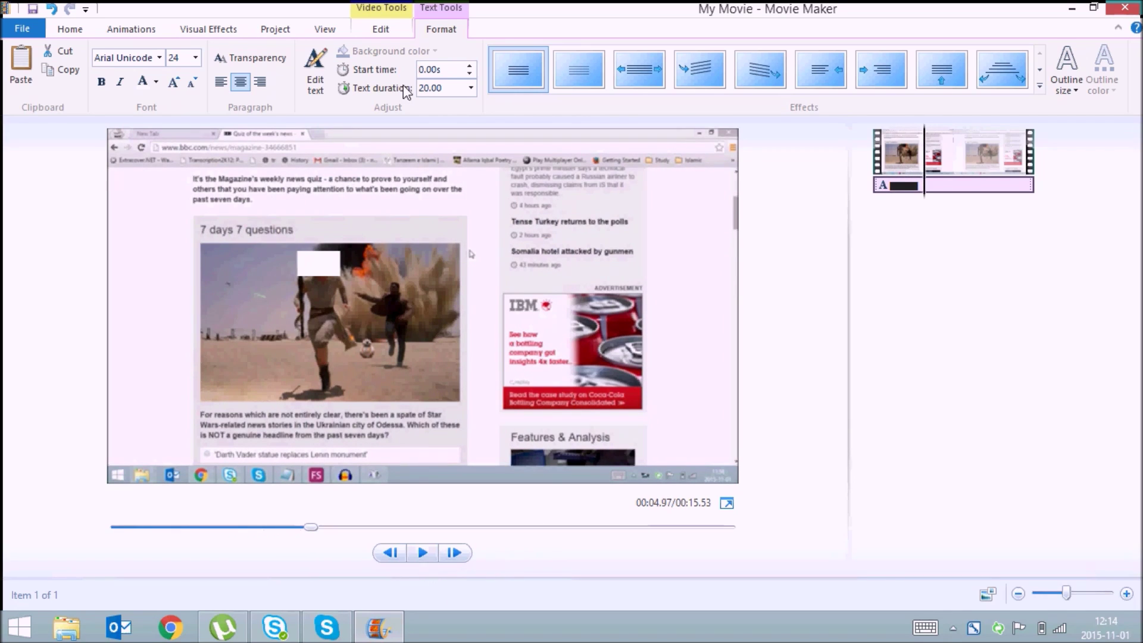
click(449, 87)
text(5)
key(Return)
Step: Preview from earlier in the clip, pause on the face, and widen the caption box rightward
click(424, 552)
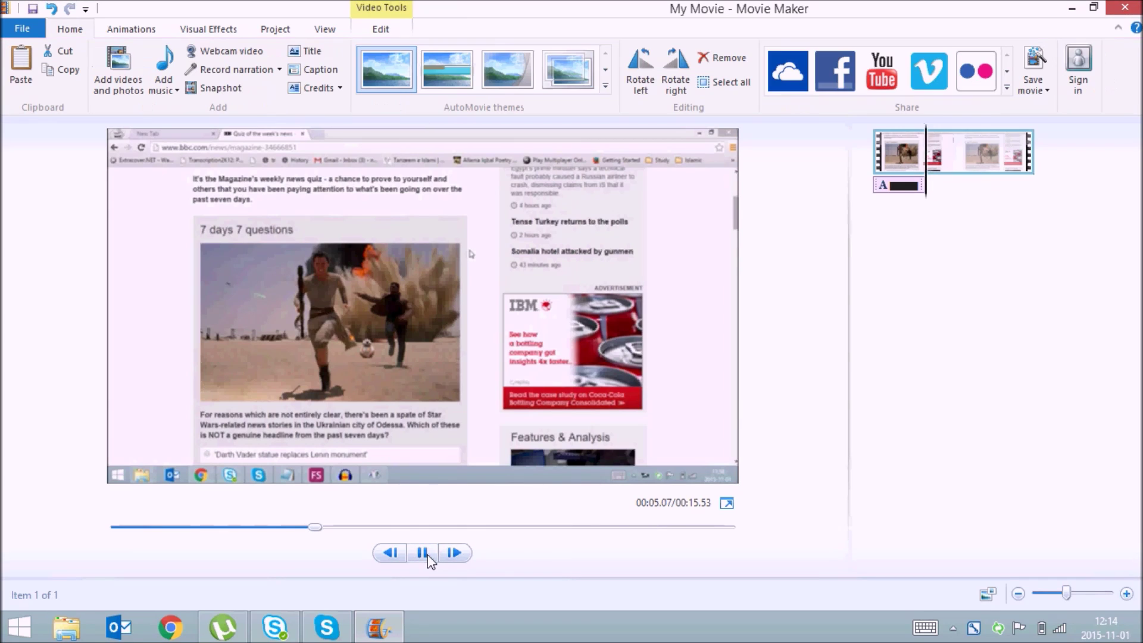
click(159, 527)
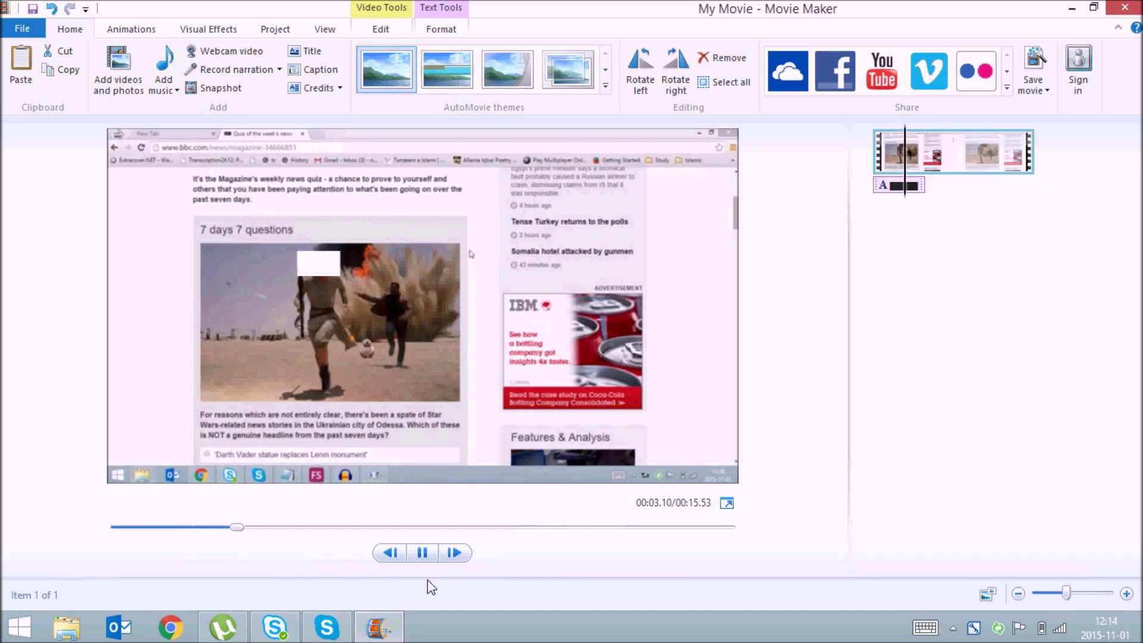
click(423, 554)
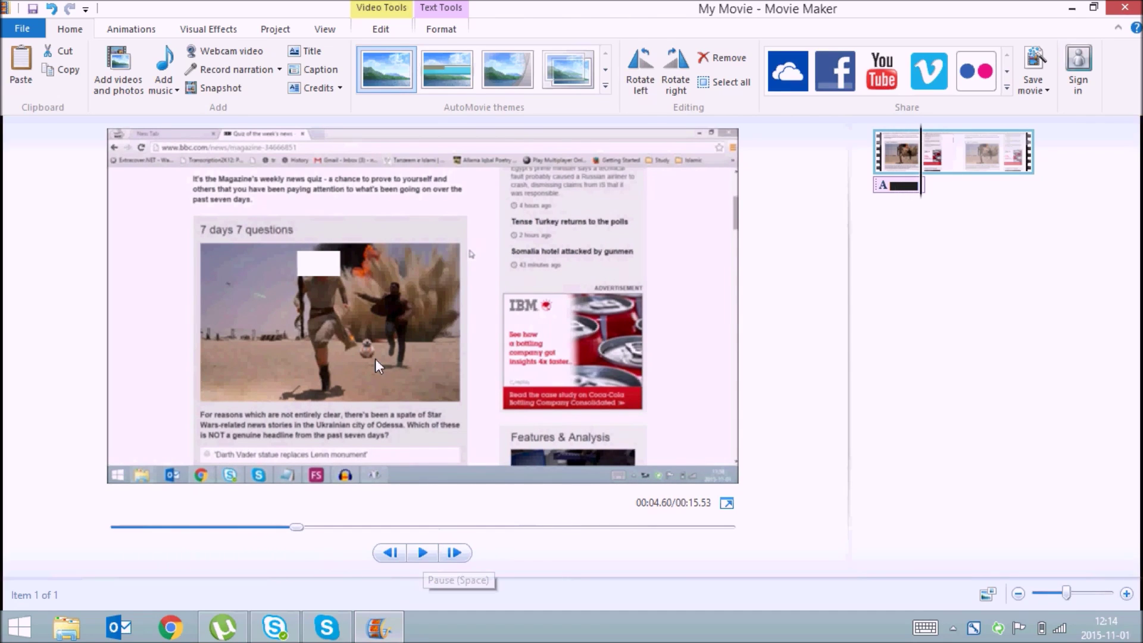
click(327, 269)
drag(346, 284, 548, 427)
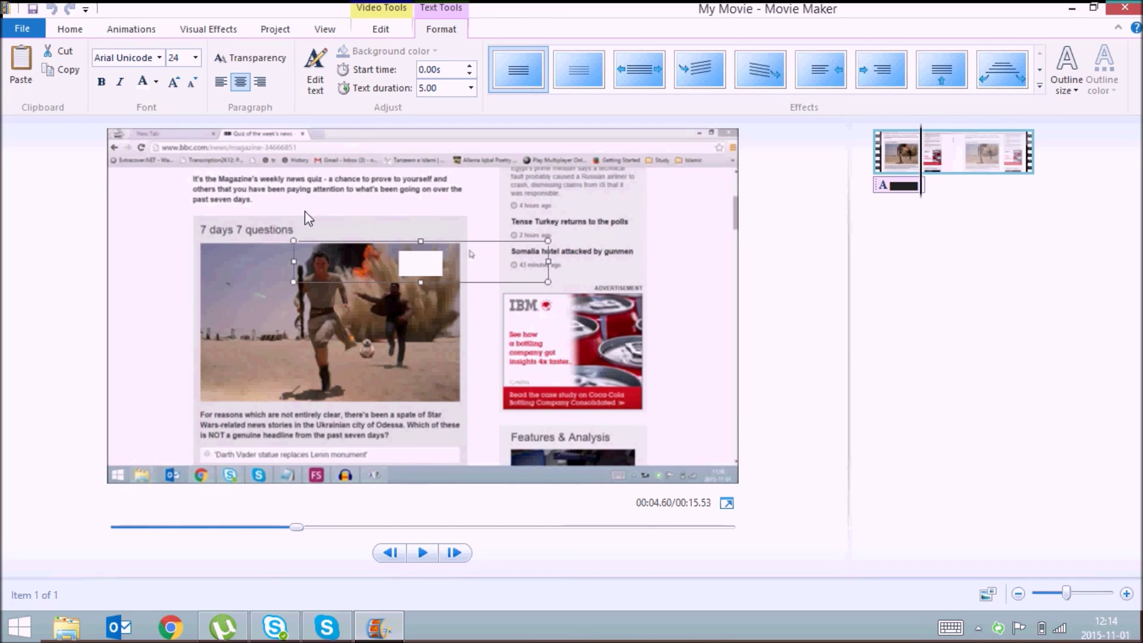
Step: Enlarge the block caption to font size 72 and shift it up-left to cover the face
click(195, 59)
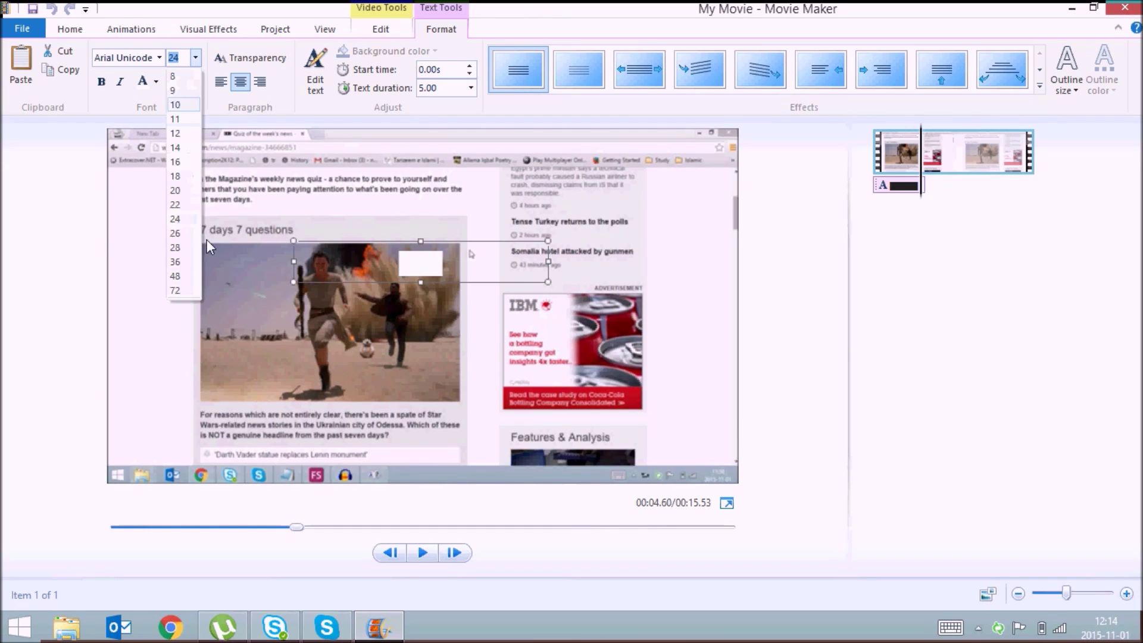
click(187, 267)
click(195, 57)
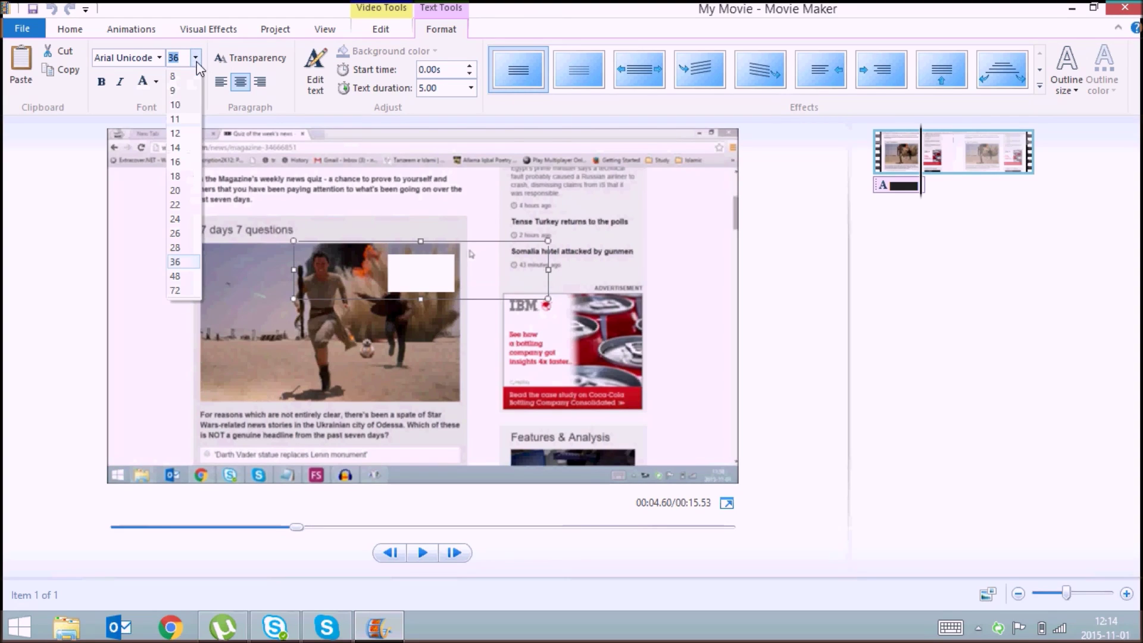
click(175, 290)
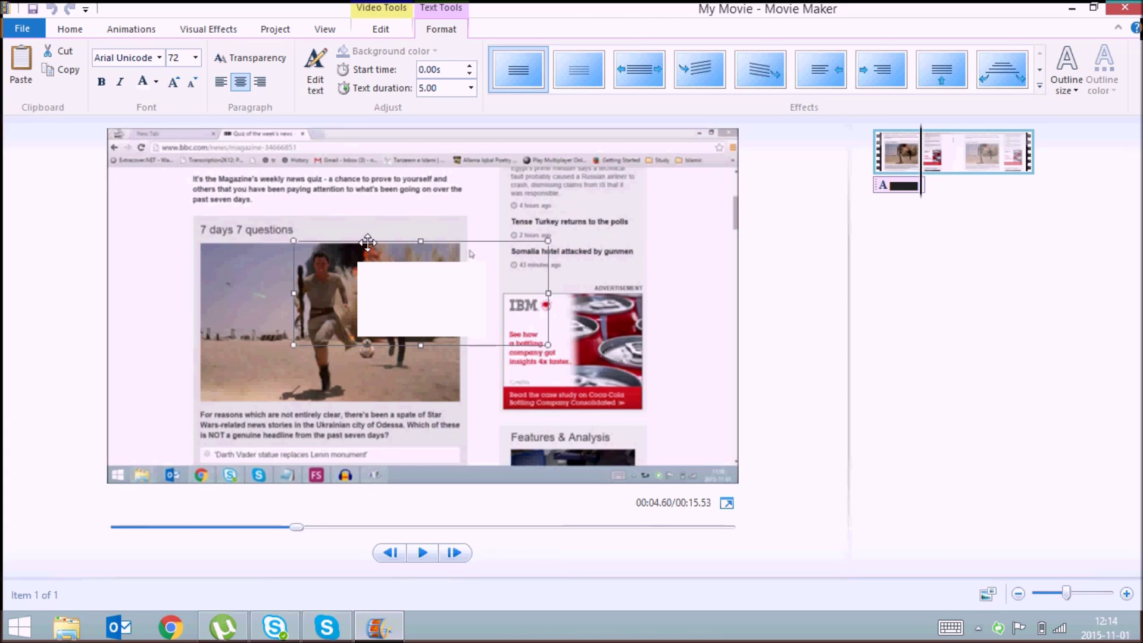
drag(368, 242, 293, 219)
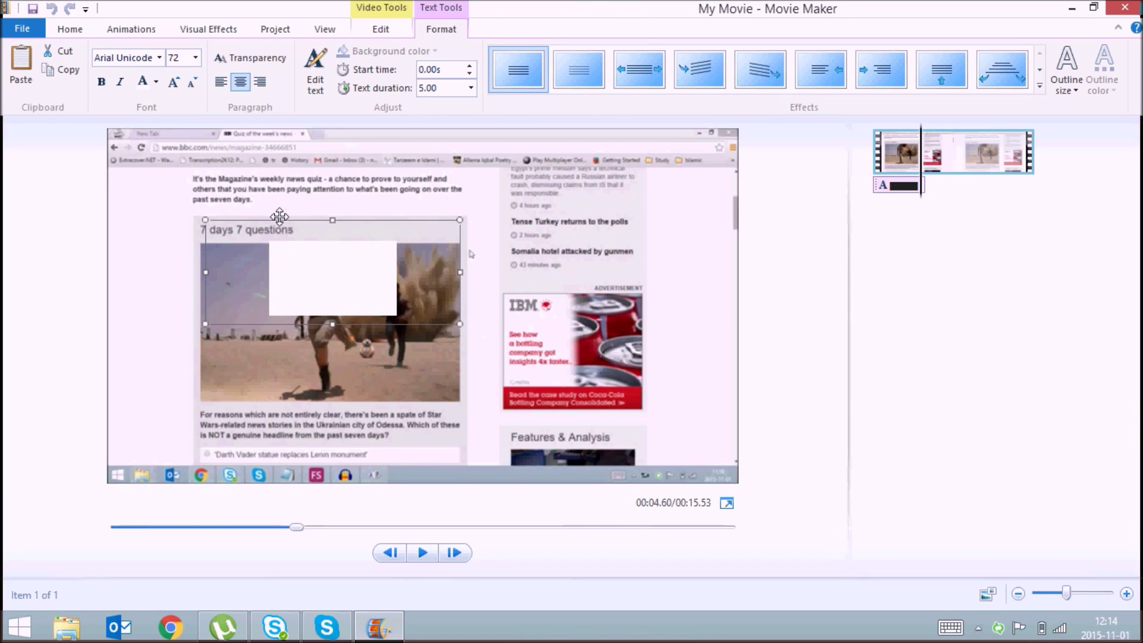
click(516, 251)
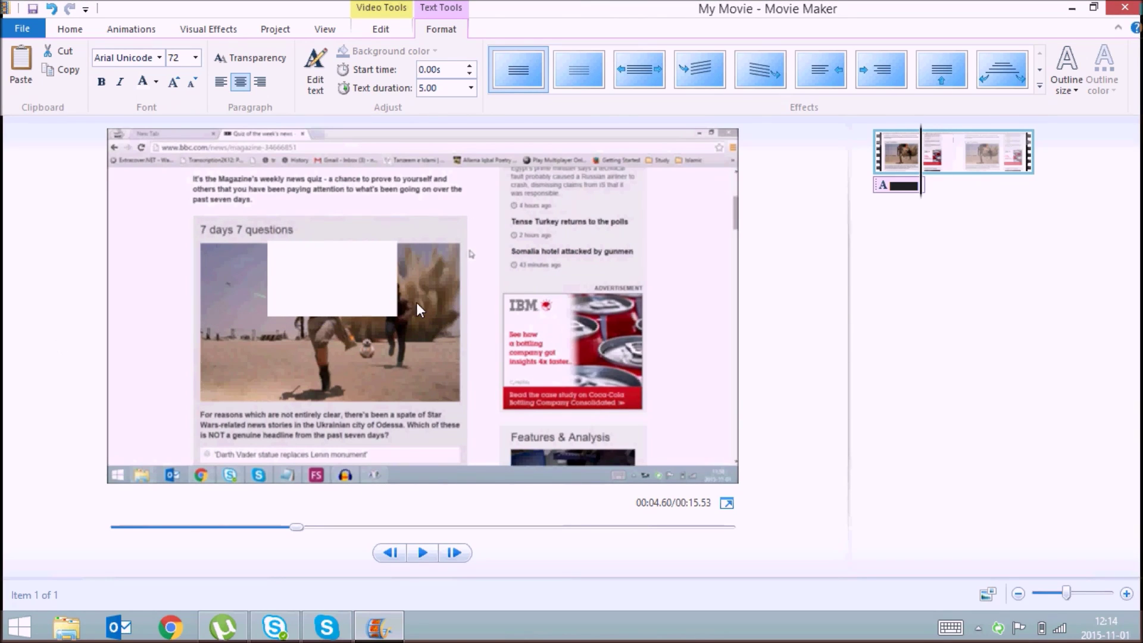